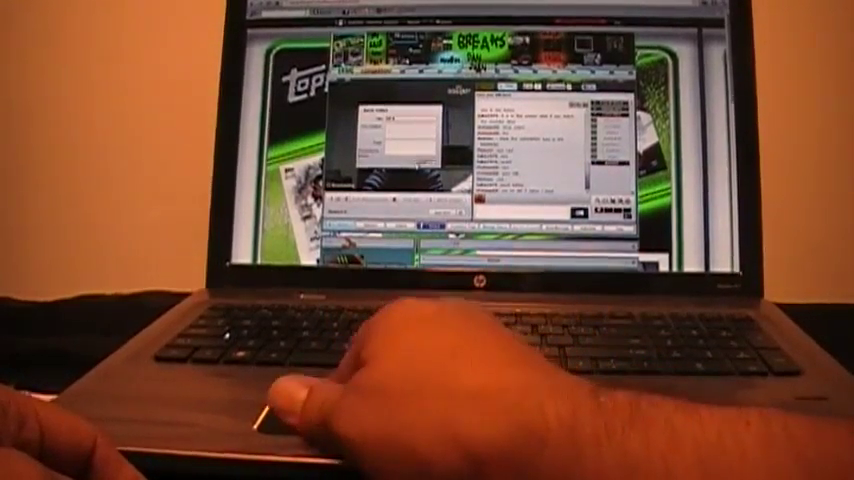
click(425, 165)
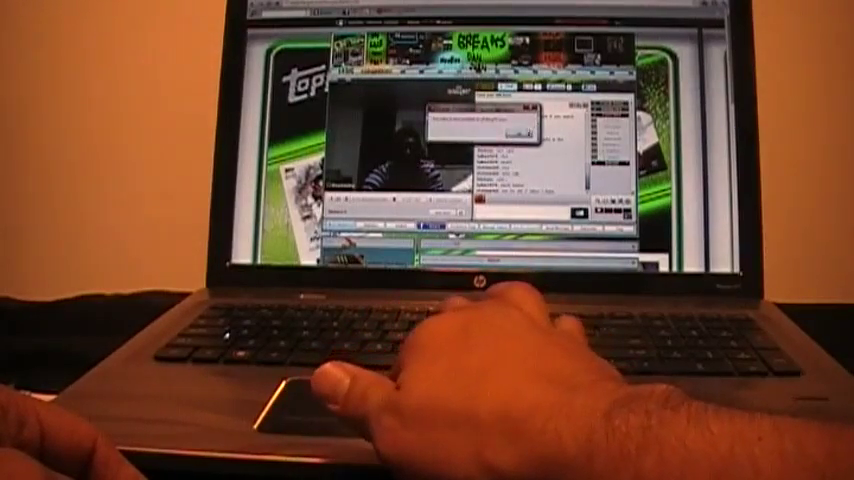